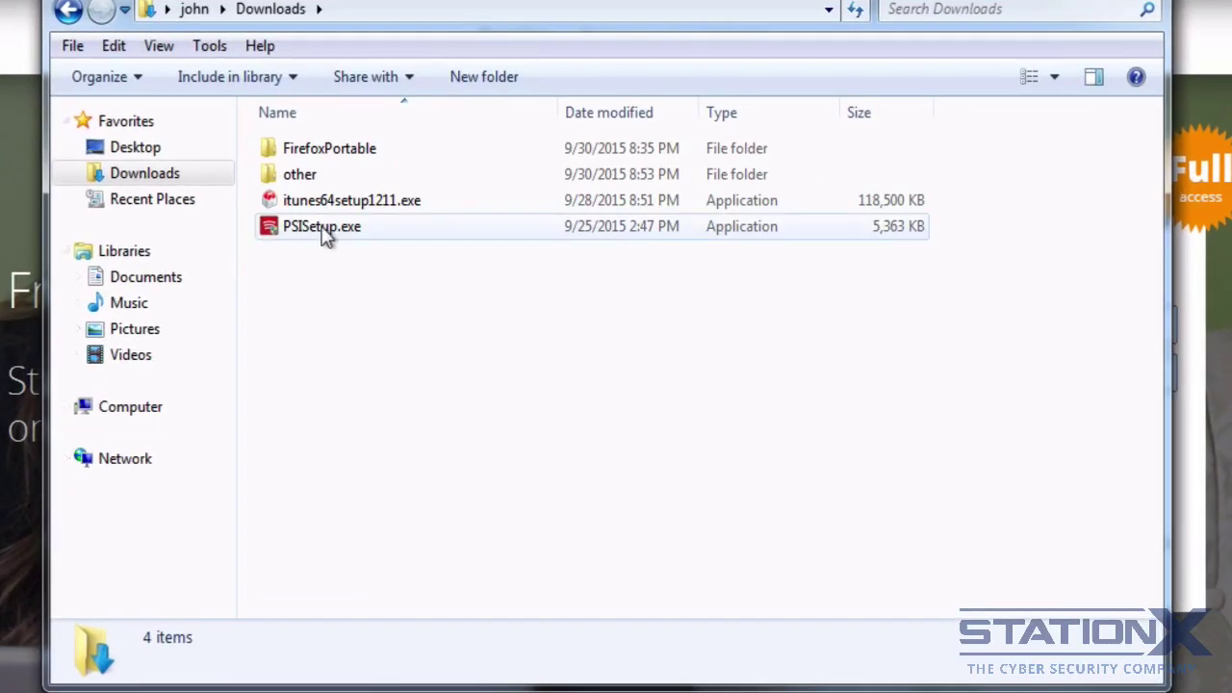
# - Run PSISetup.exe from the Downloads folder, allow it to make changes, and accept the license agreement
pyautogui.doubleClick(324, 231)
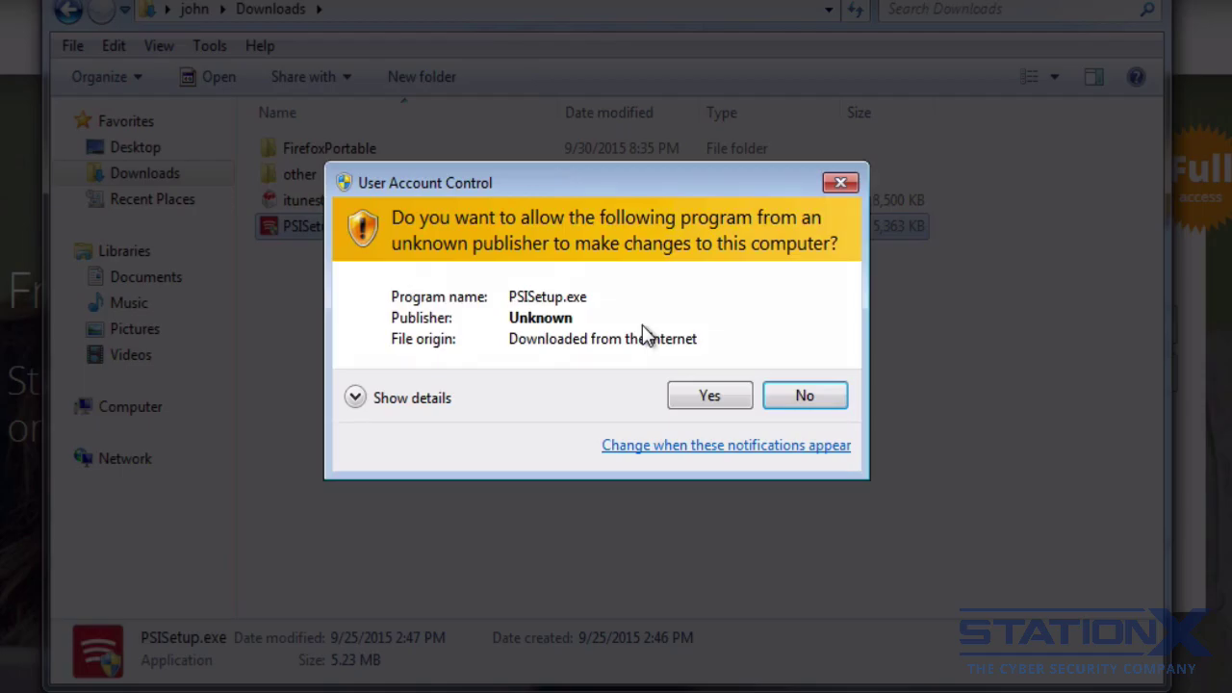
pyautogui.click(710, 395)
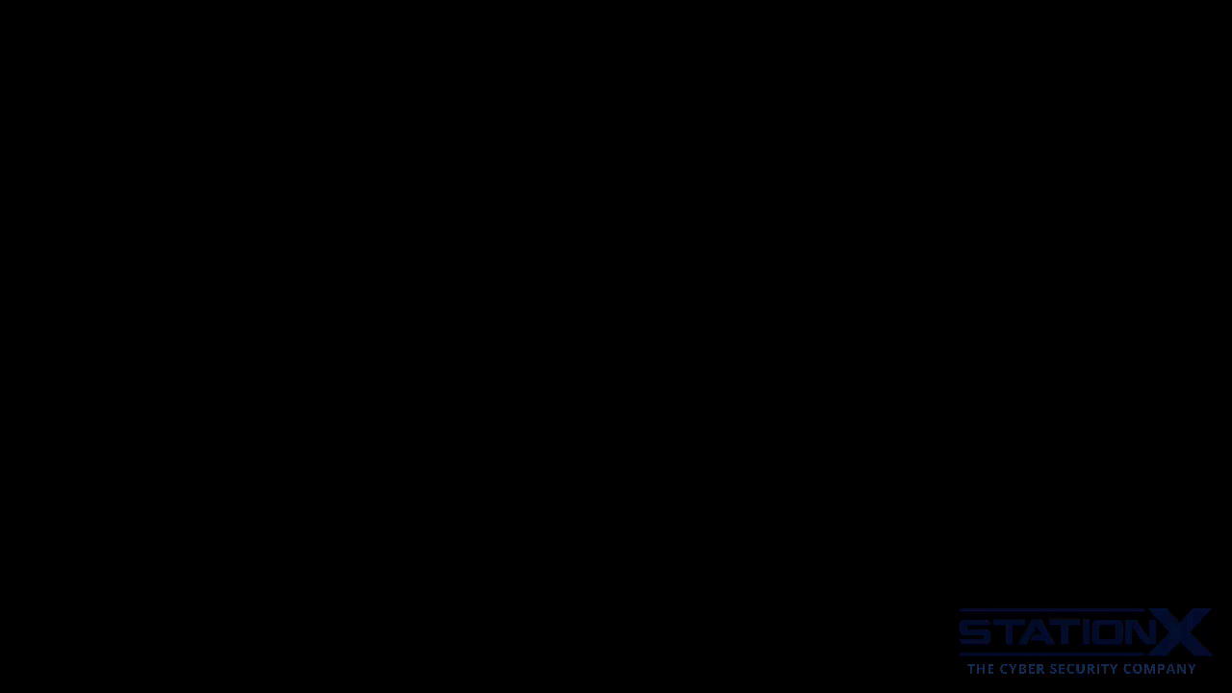
pyautogui.click(621, 385)
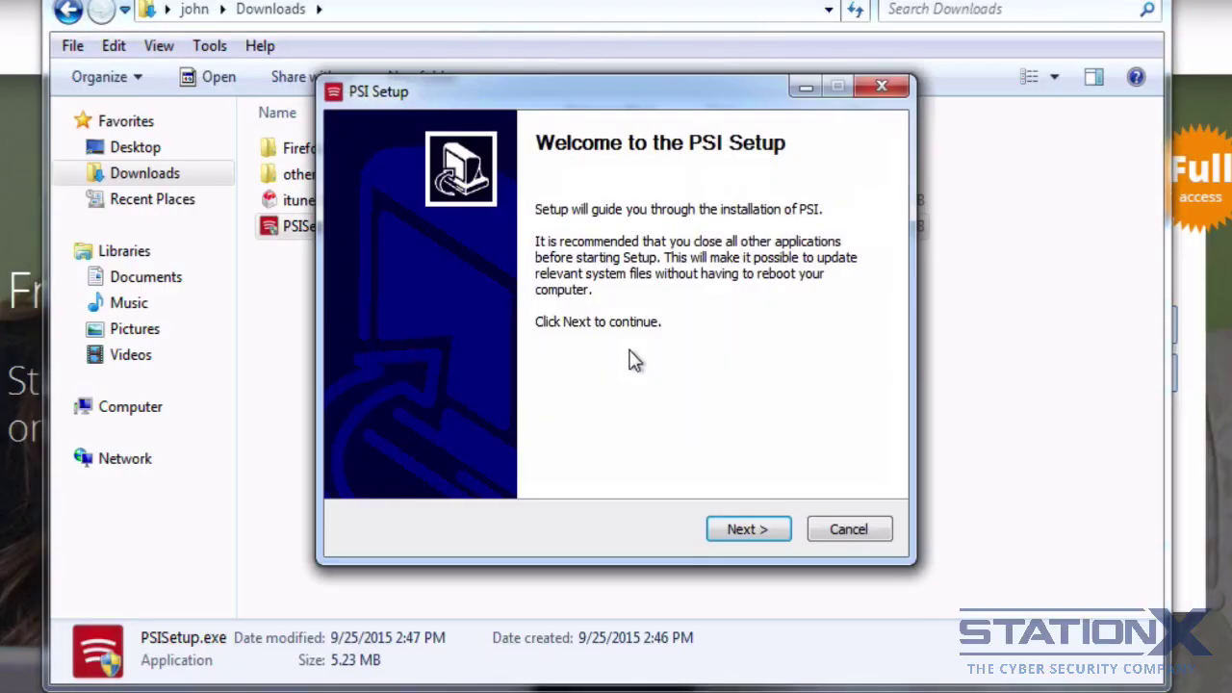
pyautogui.click(755, 533)
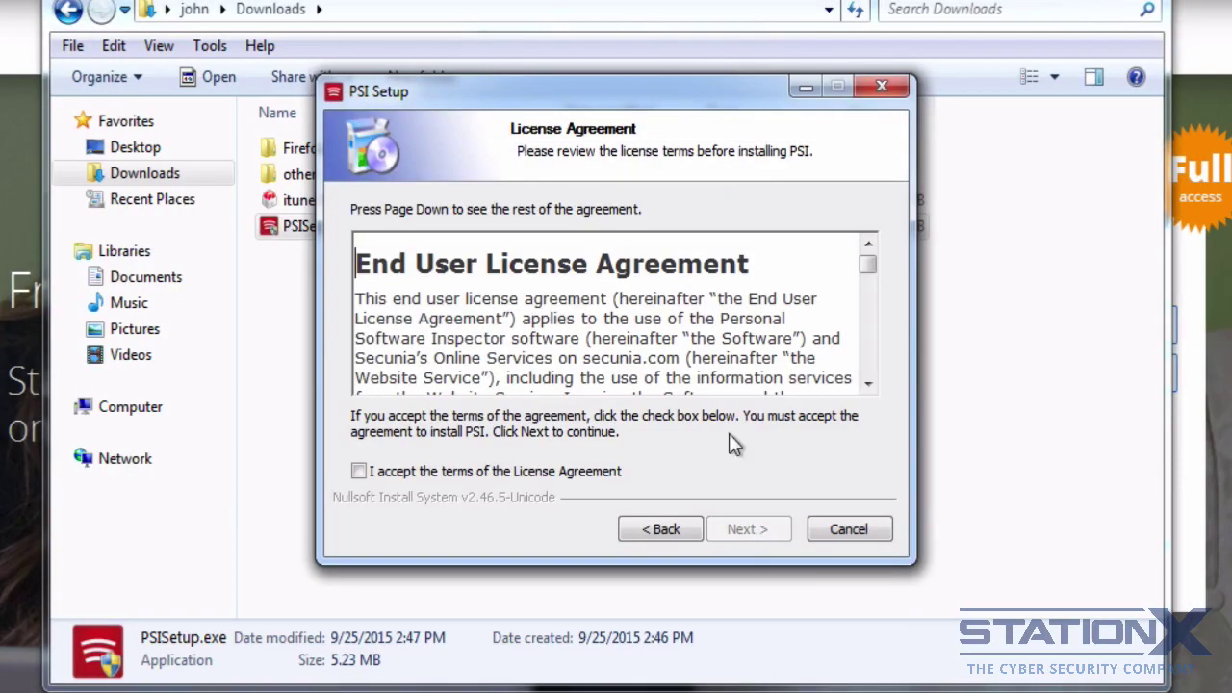
pyautogui.click(359, 471)
pyautogui.click(742, 532)
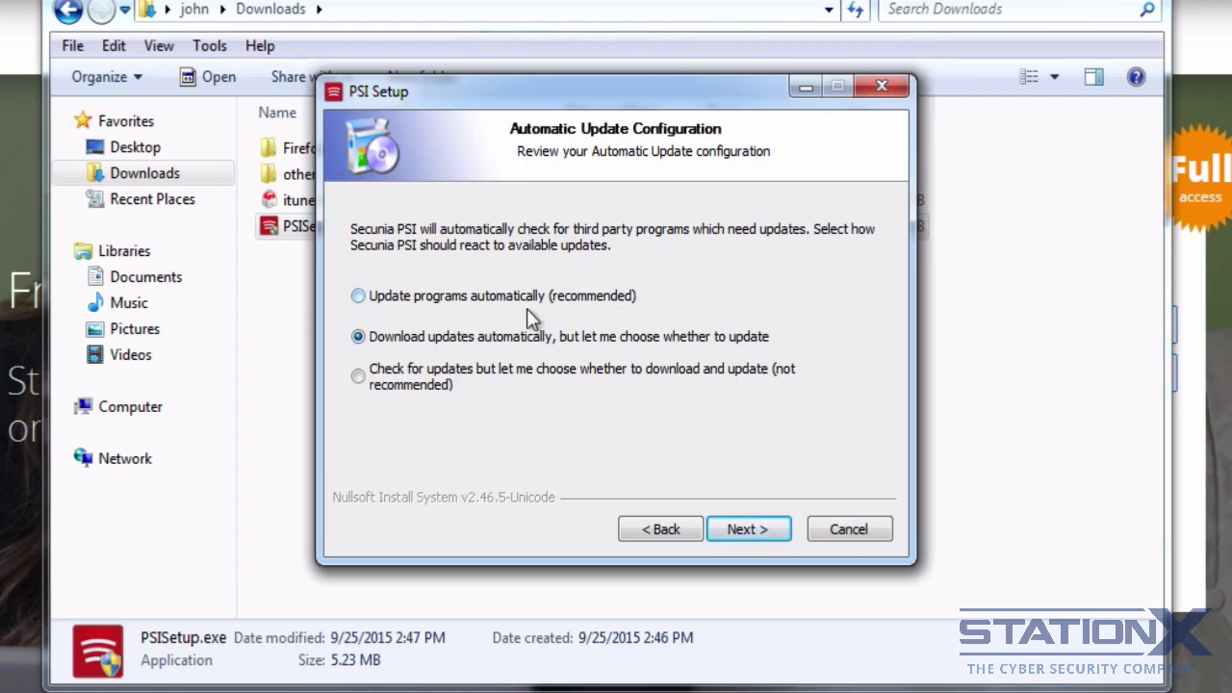
# - Set PSI to check for updates but ask before downloading and updating, install it, and launch Secunia PSI
pyautogui.click(359, 376)
pyautogui.click(749, 529)
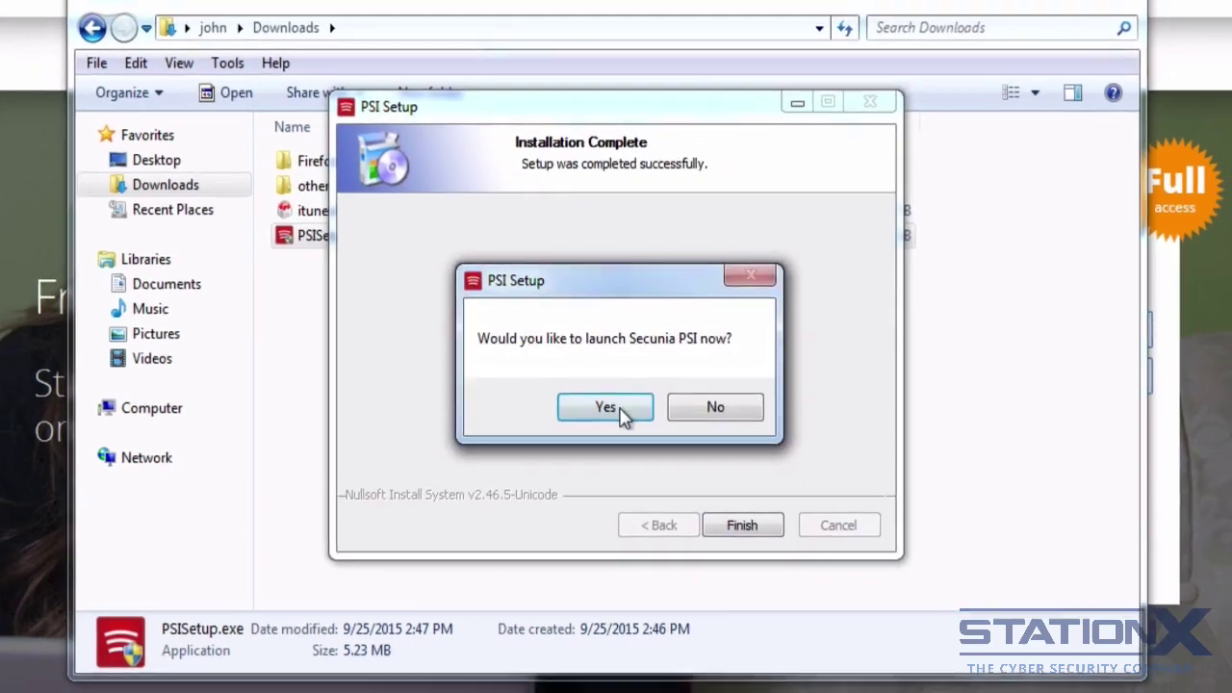
pyautogui.click(607, 405)
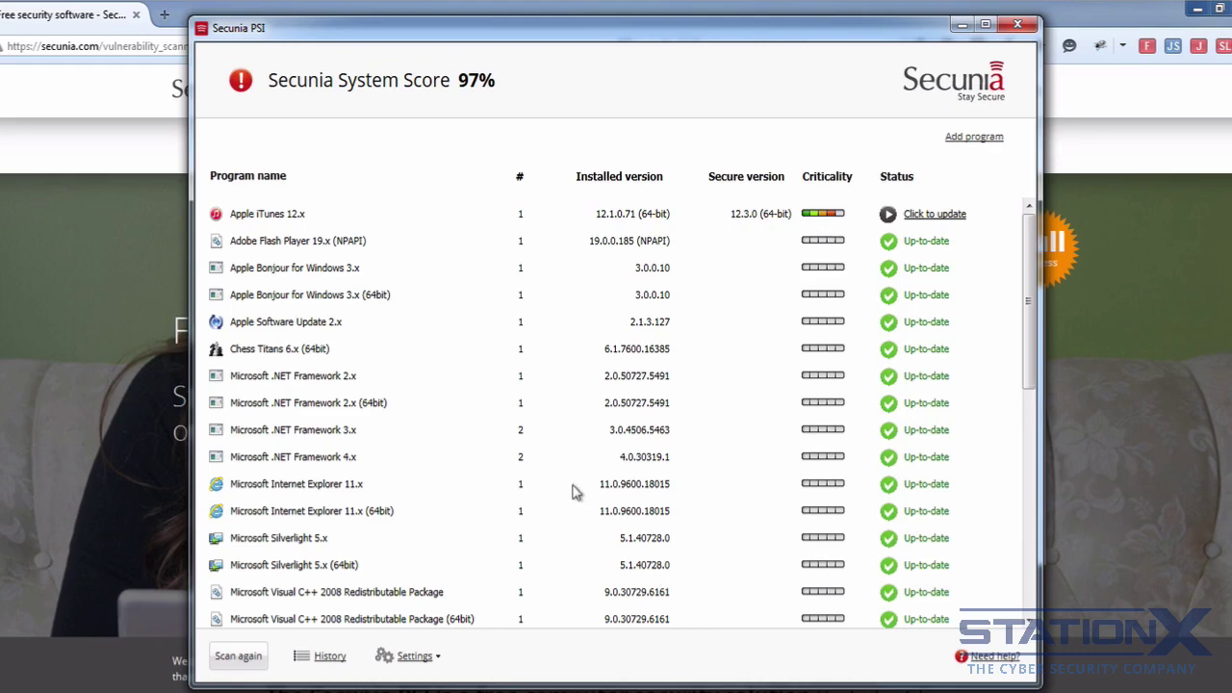
# - Review the update handling options and sort the program list by program name
pyautogui.click(417, 657)
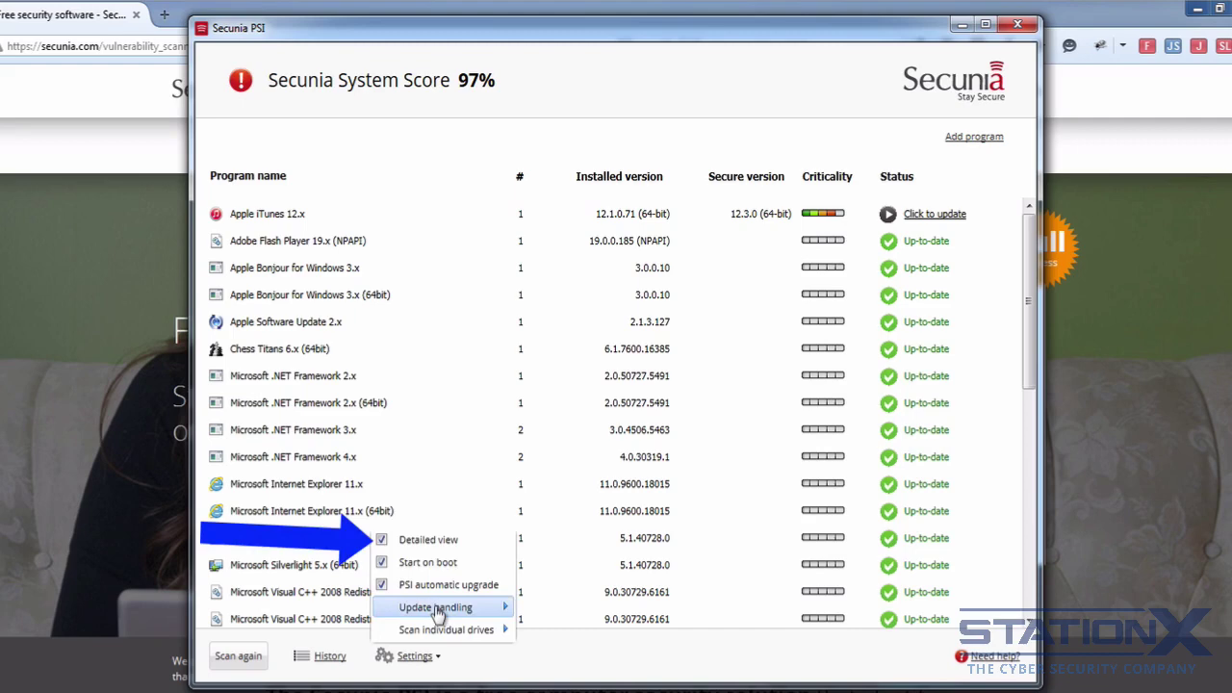
pyautogui.moveTo(459, 616)
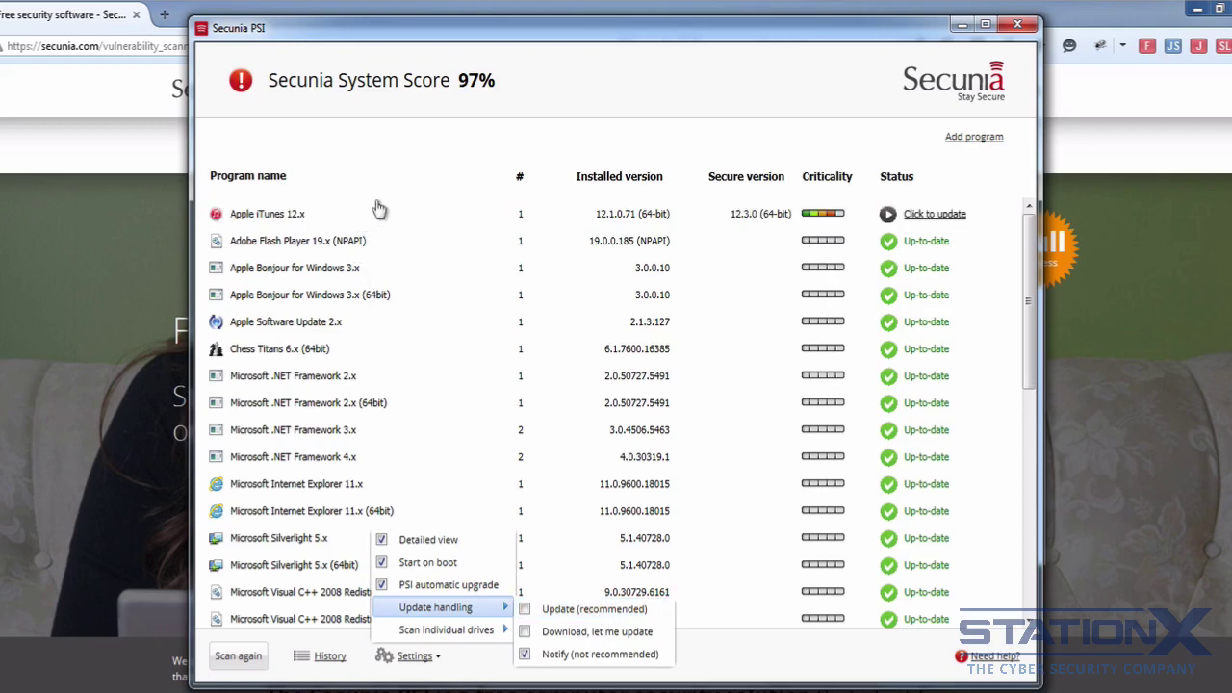
pyautogui.click(275, 195)
pyautogui.click(279, 183)
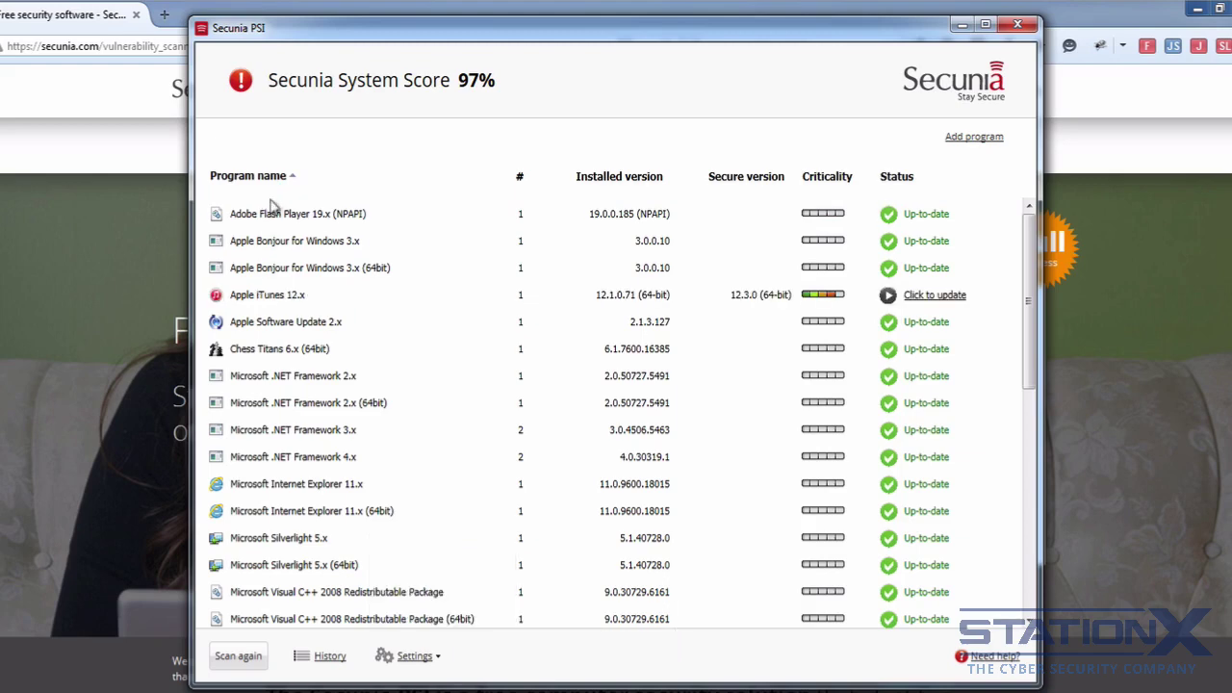
# - View the installed version details of Apple iTunes 12.x, including its file location, and close them
pyautogui.rightClick(271, 306)
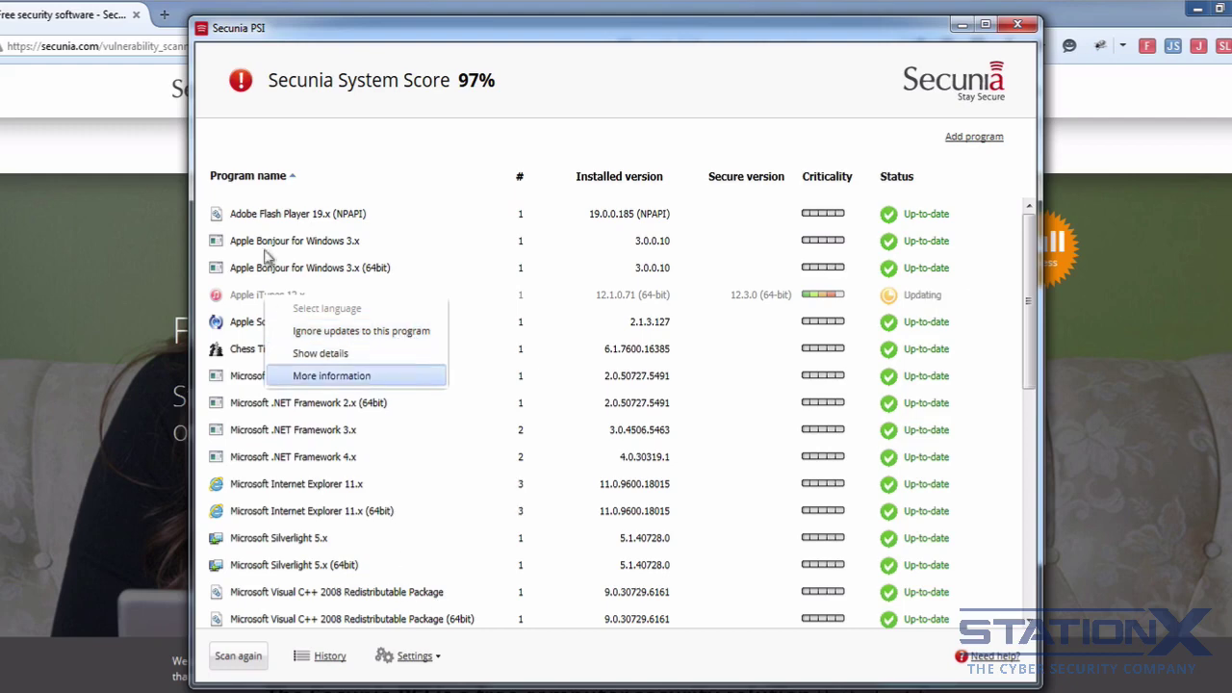
pyautogui.click(433, 658)
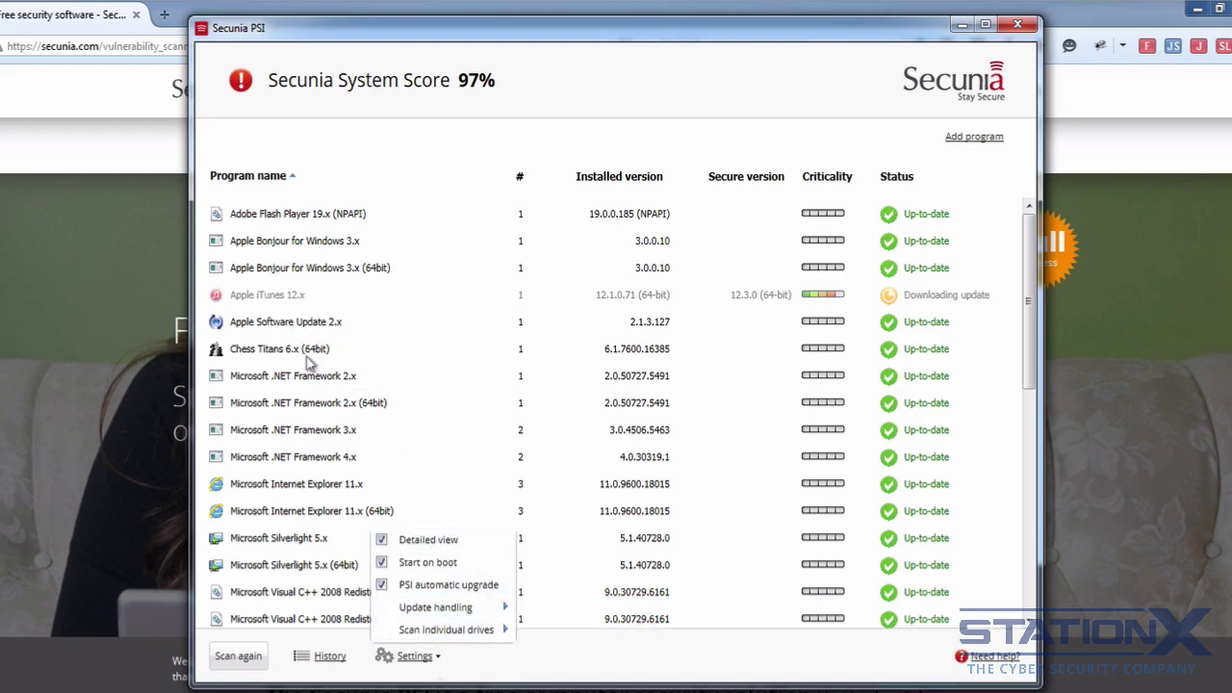
pyautogui.rightClick(267, 299)
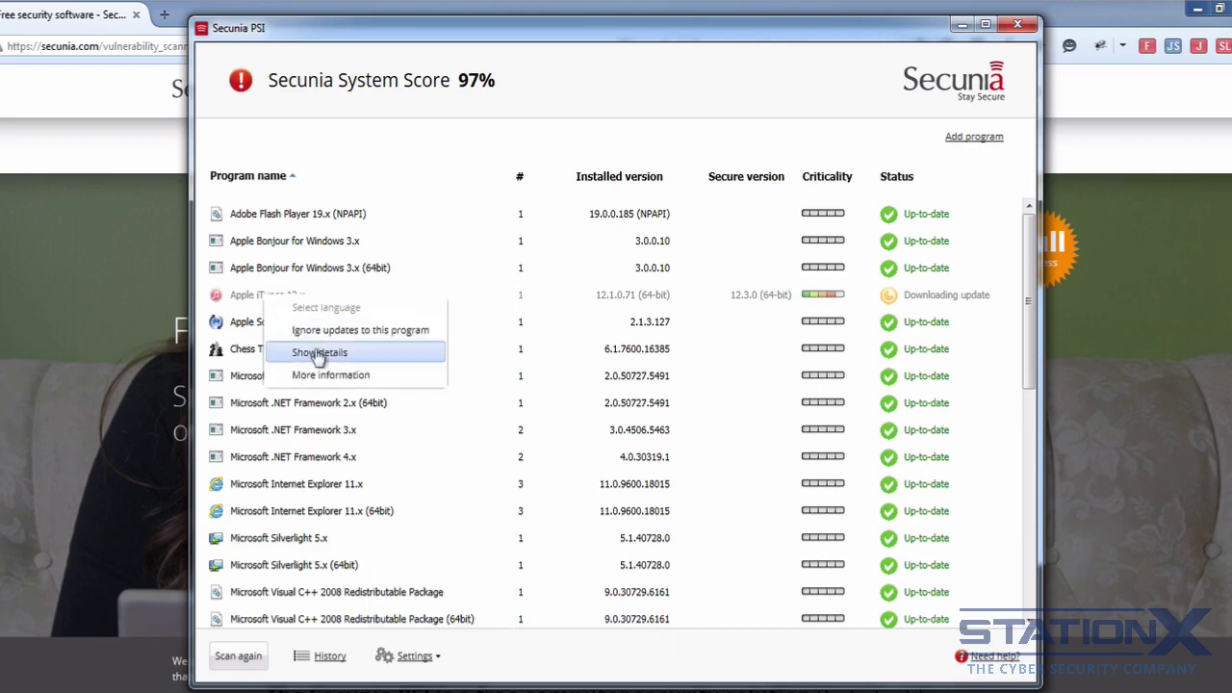
pyautogui.click(320, 355)
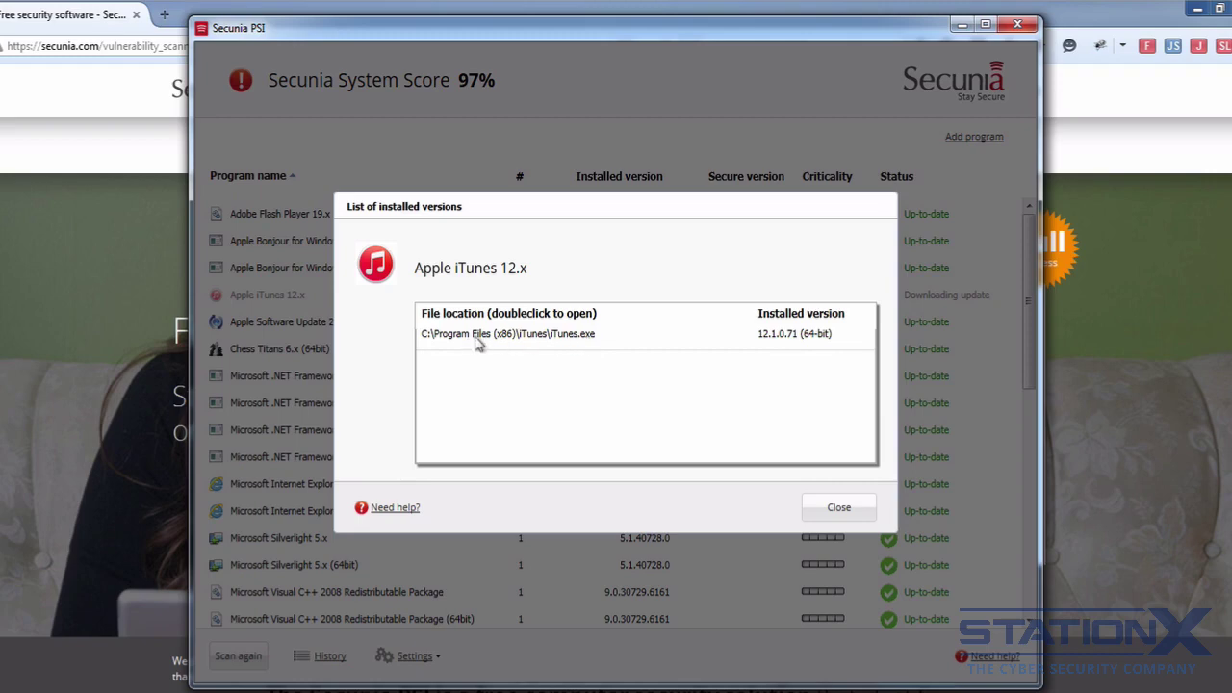
pyautogui.click(838, 510)
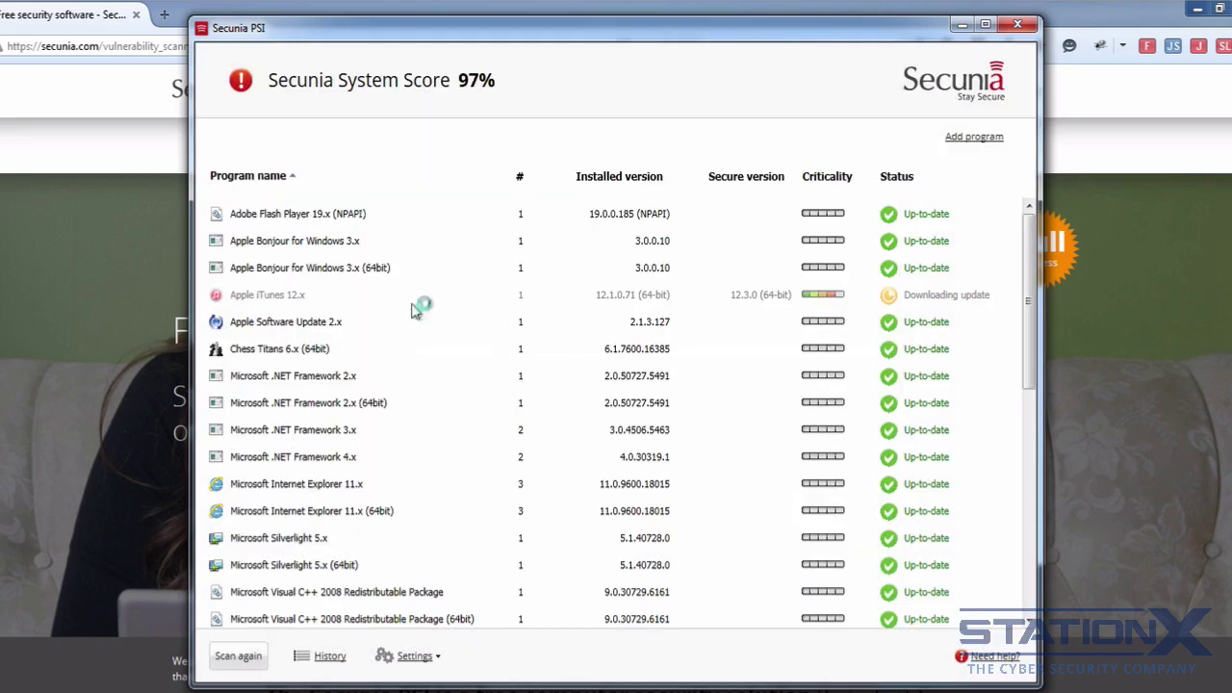
# - Look up more information on Apple iTunes 12.x in its online security advisory and return to Secunia PSI
pyautogui.rightClick(275, 298)
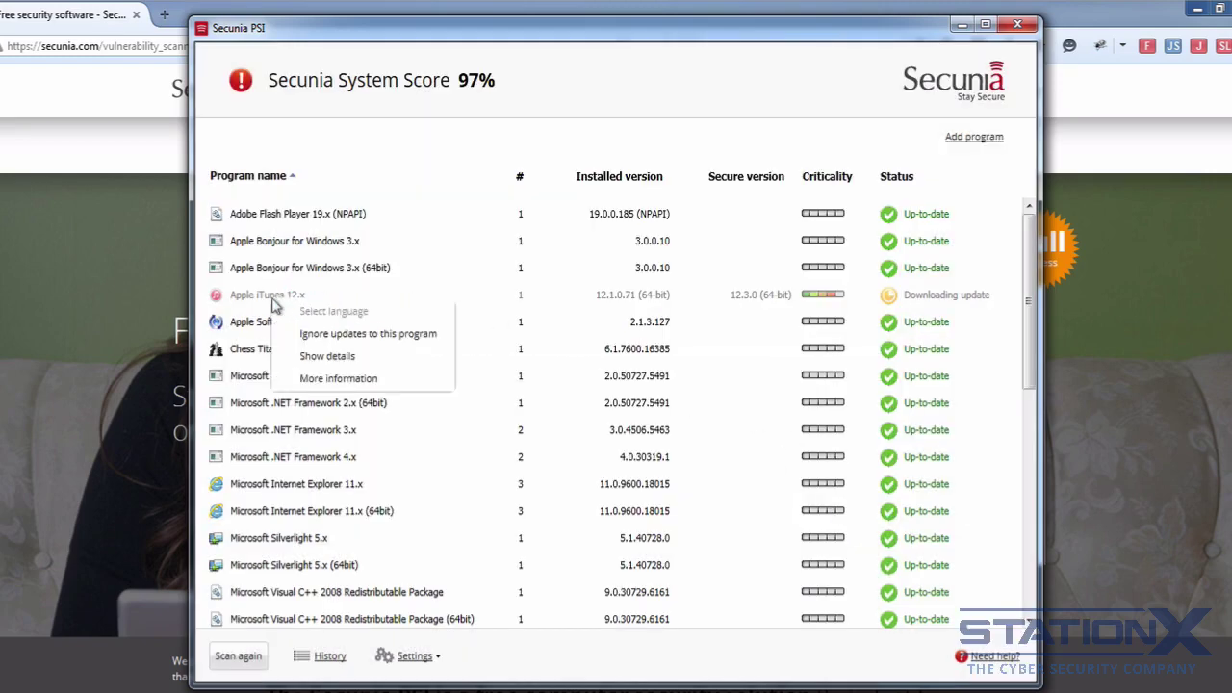
pyautogui.click(337, 378)
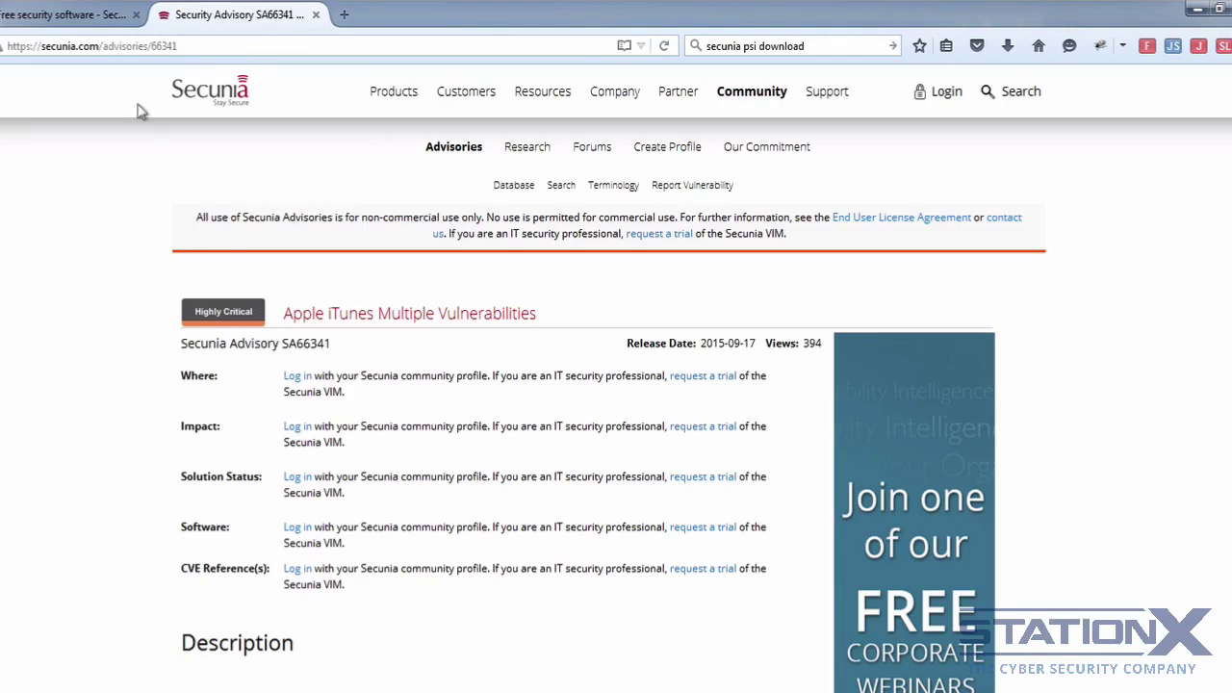
pyautogui.click(86, 21)
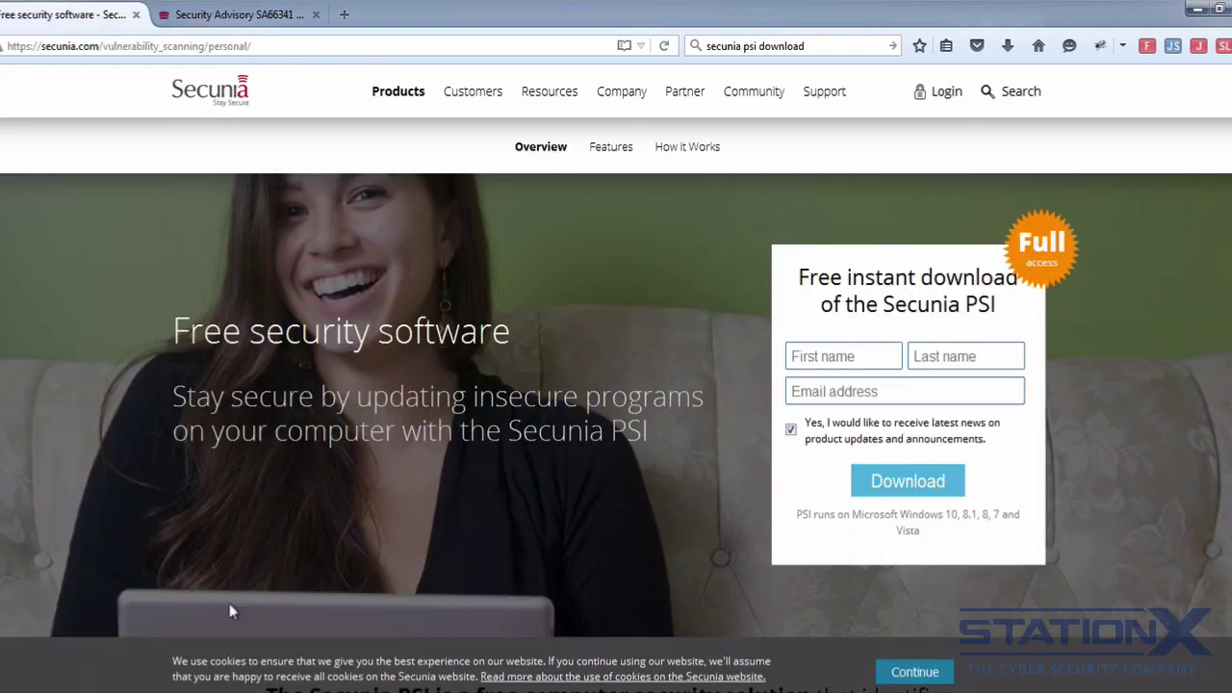
pyautogui.hotkey('alt', 'Tab')
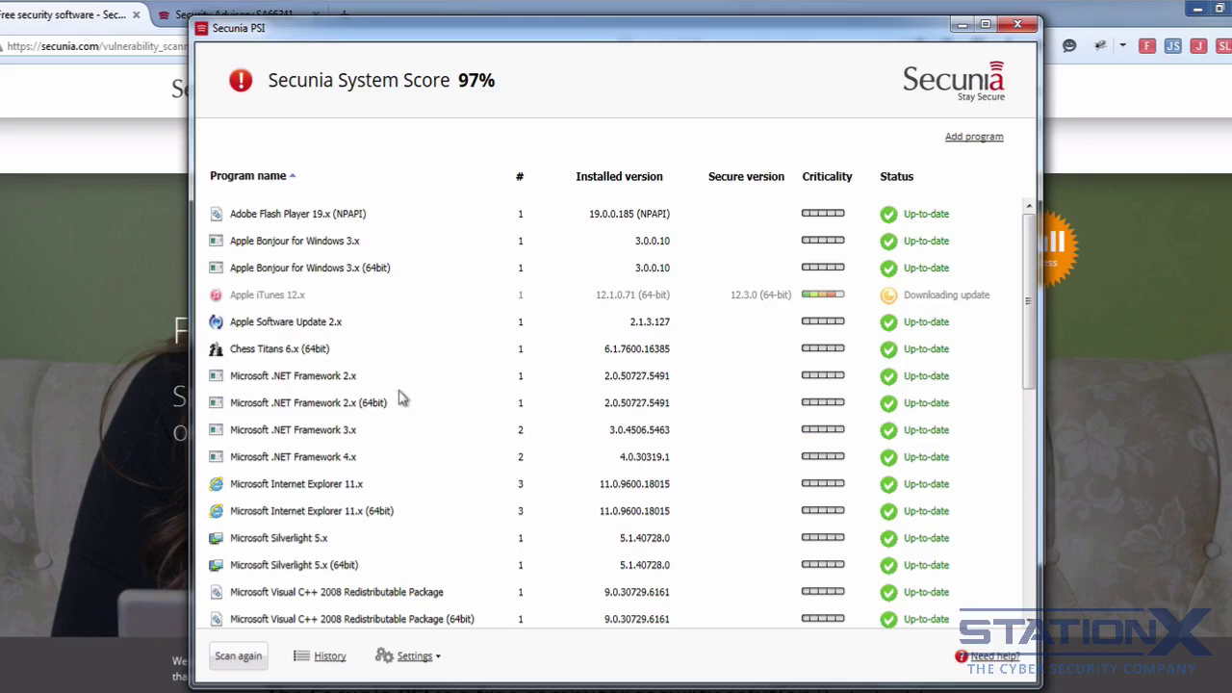
# - Review the update history and the form for suggesting a program, closing each without making changes
pyautogui.click(329, 658)
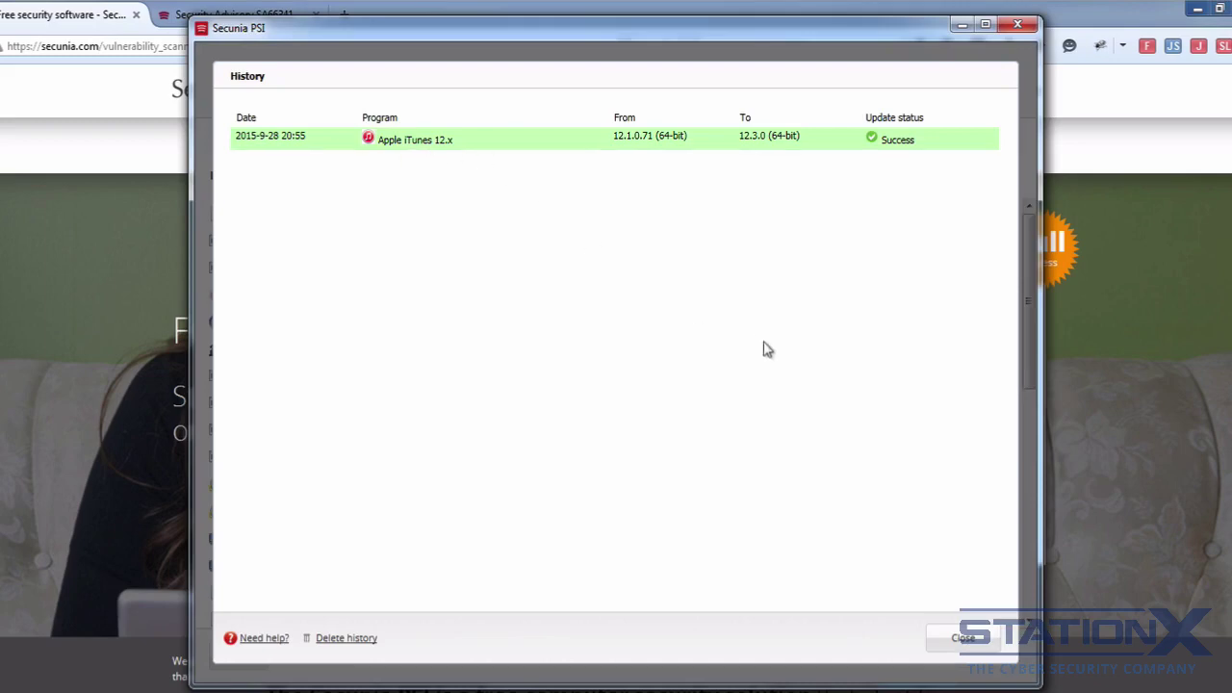
pyautogui.click(965, 639)
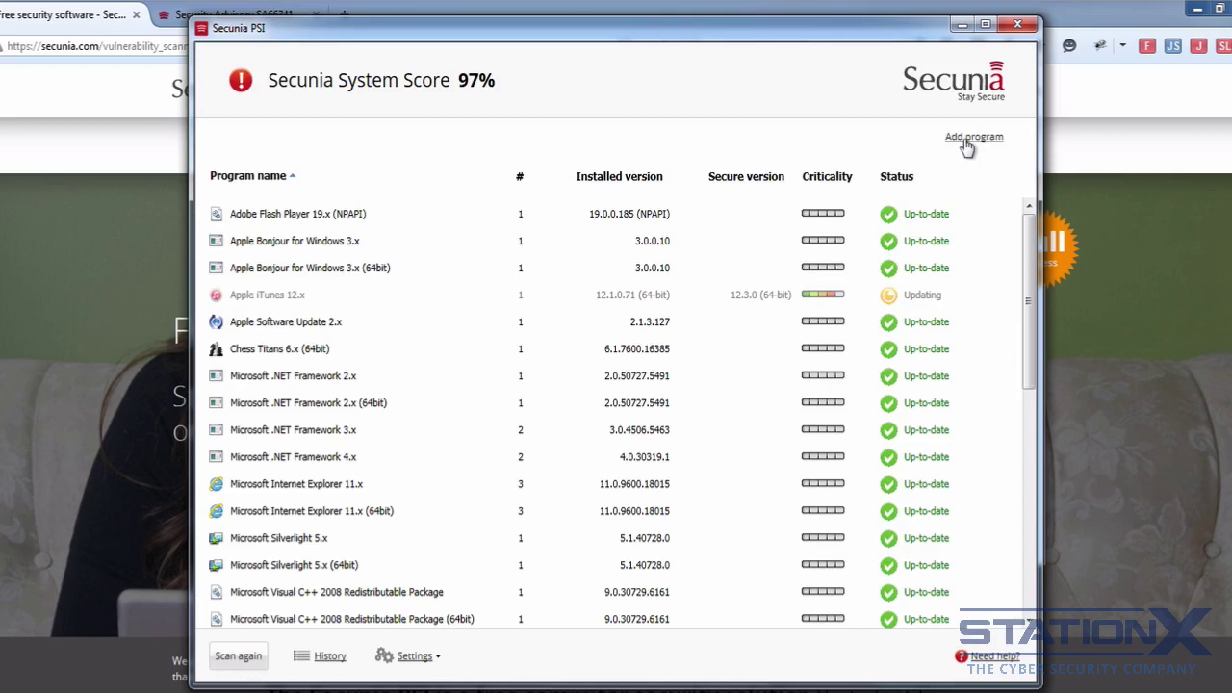
pyautogui.click(971, 137)
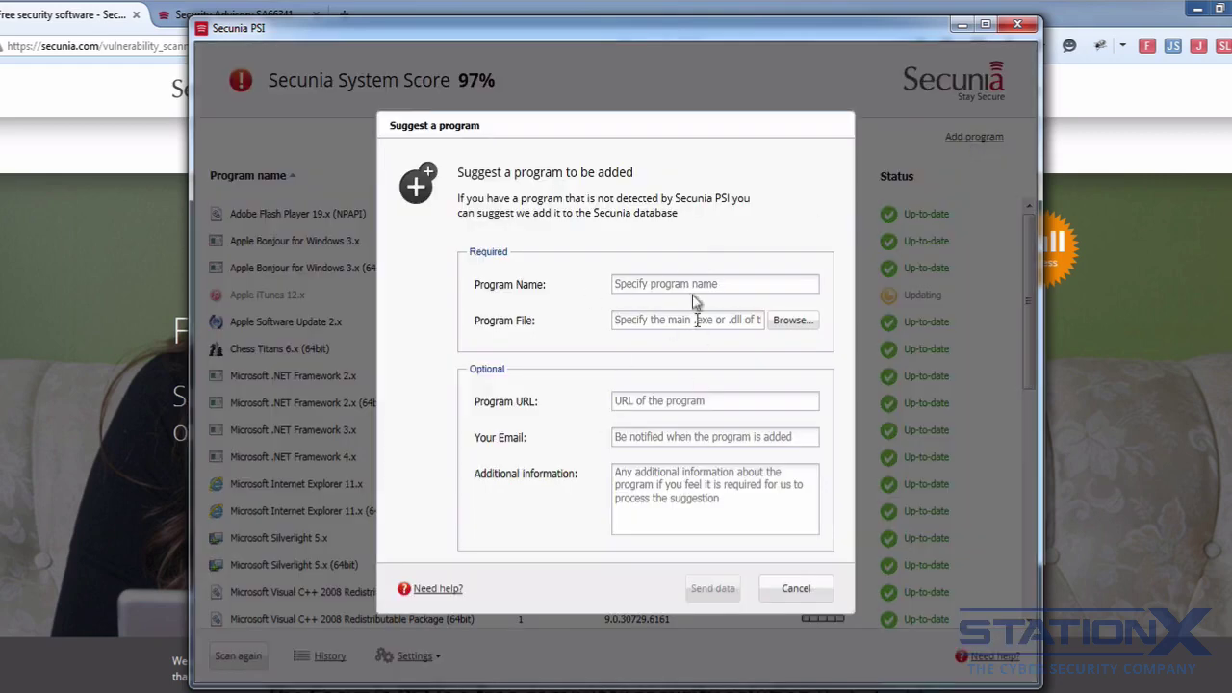
pyautogui.click(795, 591)
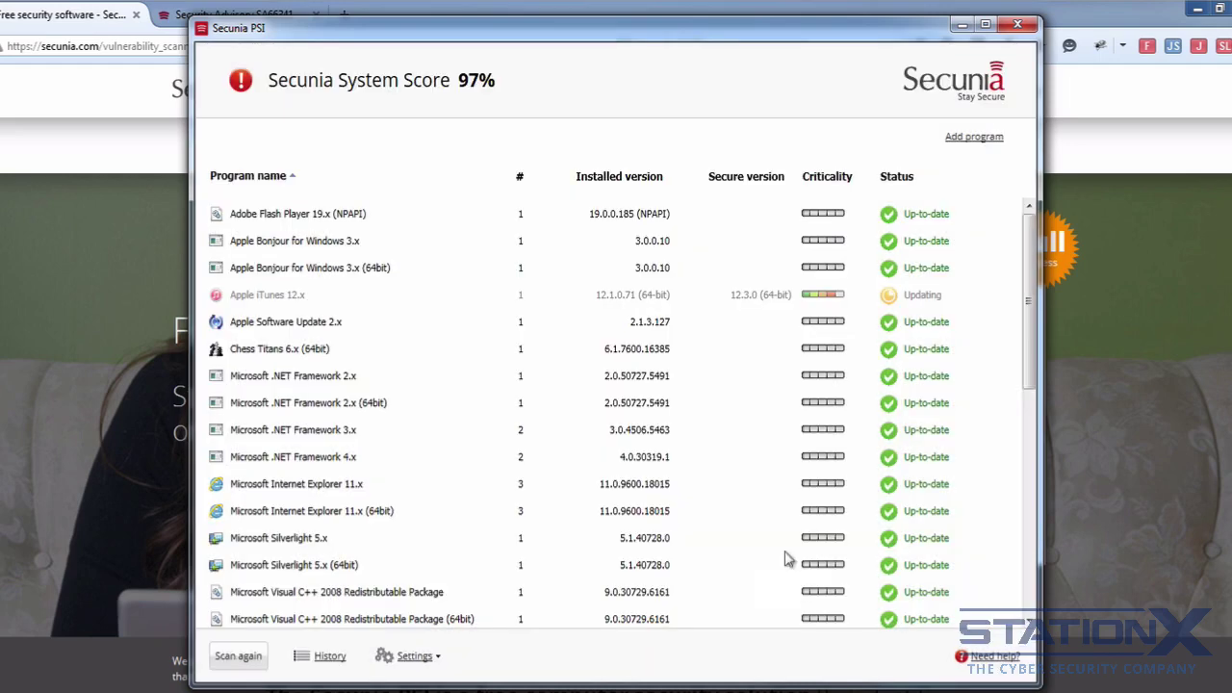
# - Scan the computer again and check the available actions and update status for Apple iTunes 12.x
pyautogui.click(239, 657)
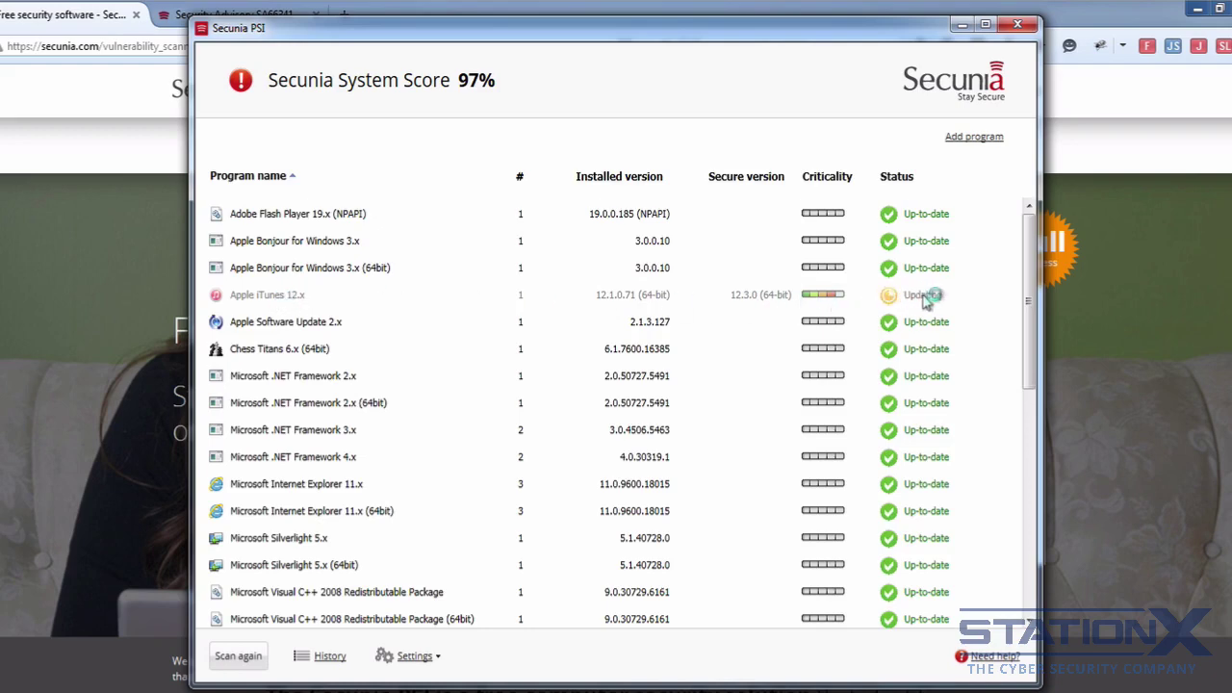
pyautogui.rightClick(260, 301)
pyautogui.click(915, 301)
# - Set the update handling to Update (recommended)
pyautogui.click(424, 660)
pyautogui.moveTo(449, 614)
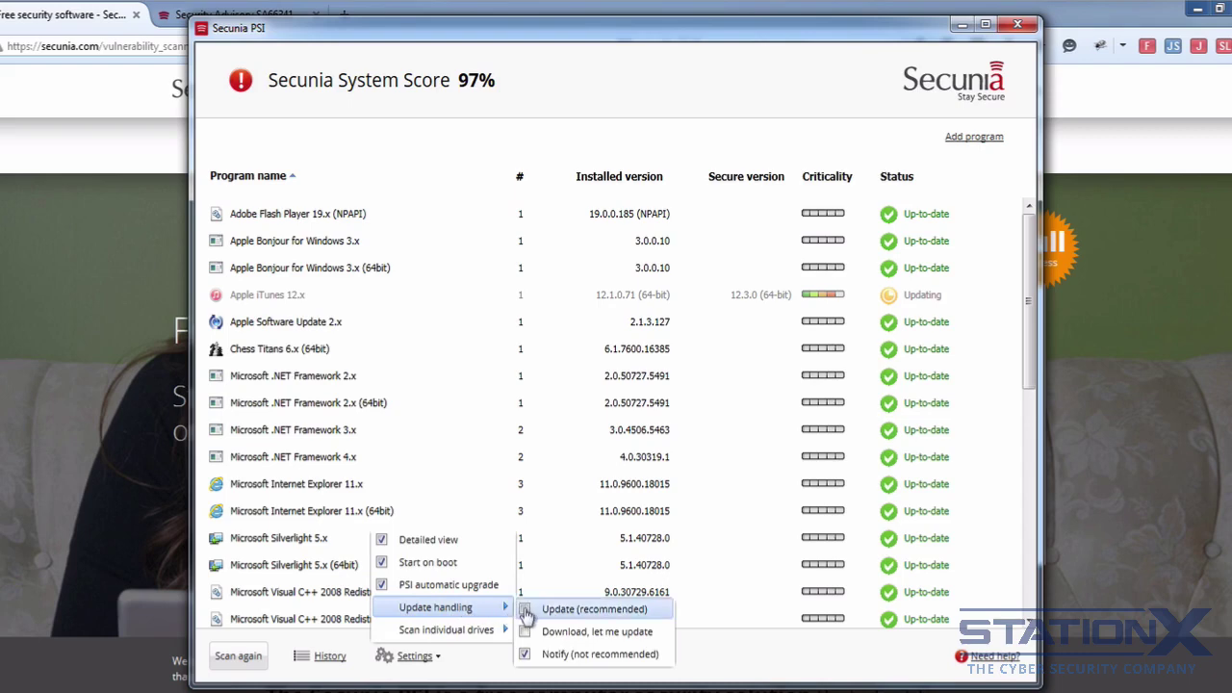
pyautogui.click(526, 610)
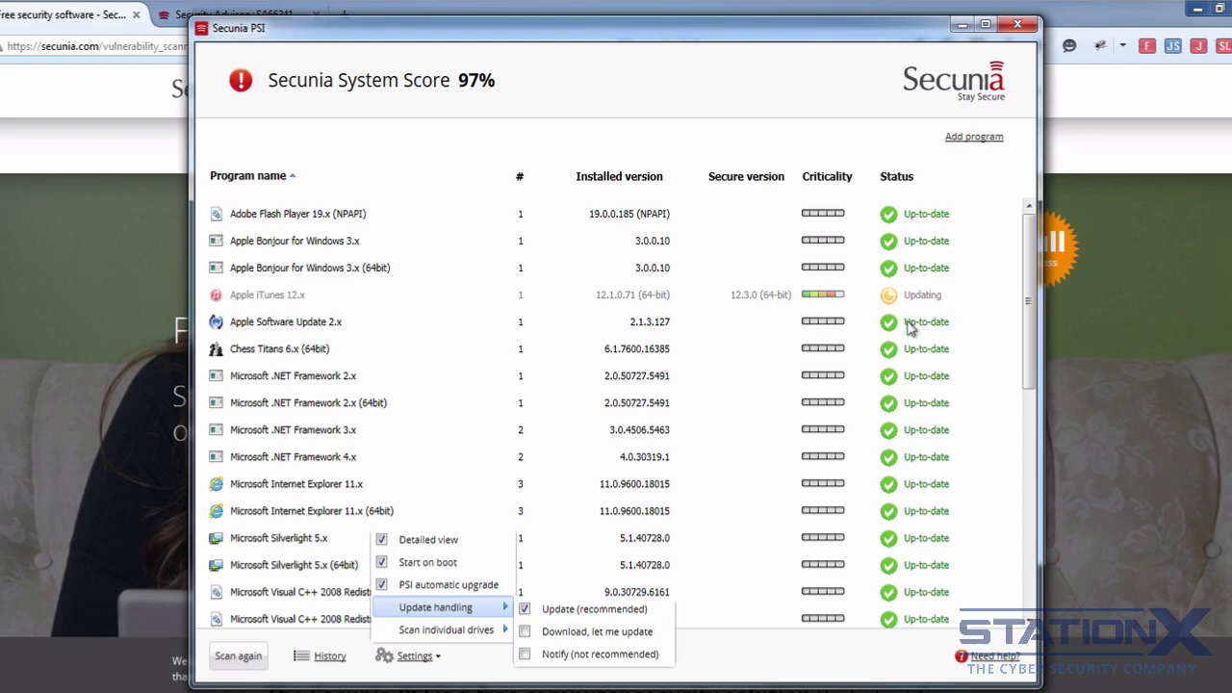
pyautogui.click(975, 300)
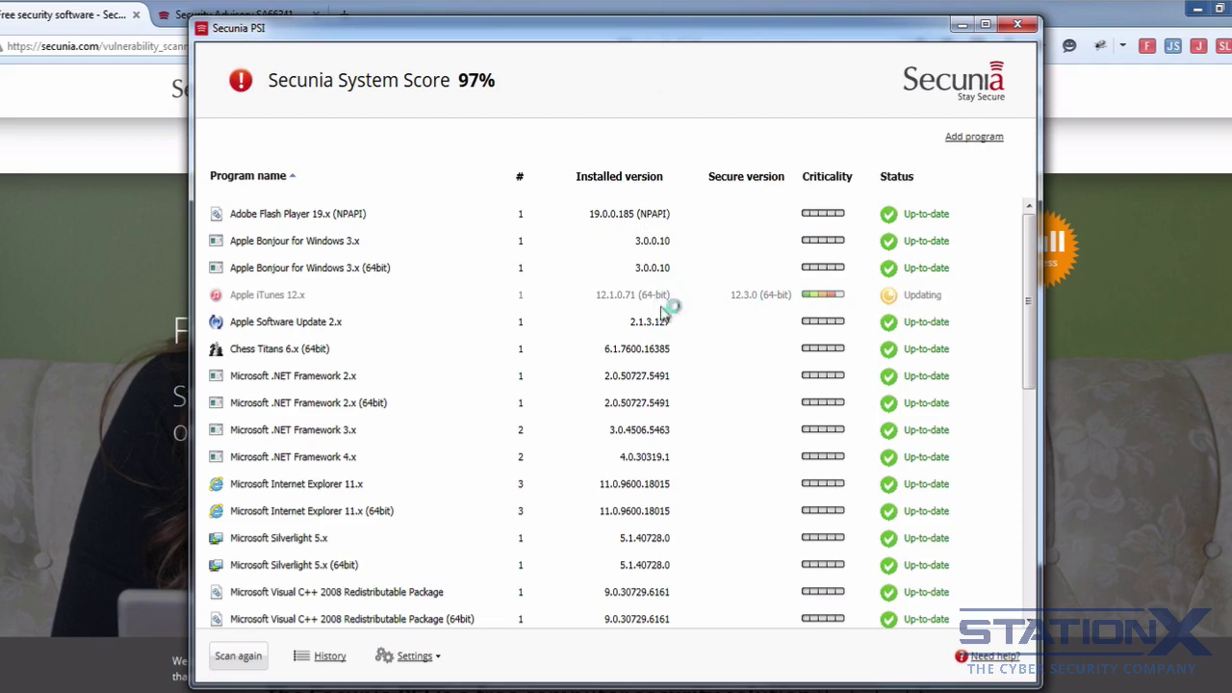
pyautogui.moveTo(690, 31); pyautogui.dragTo(671, 17)
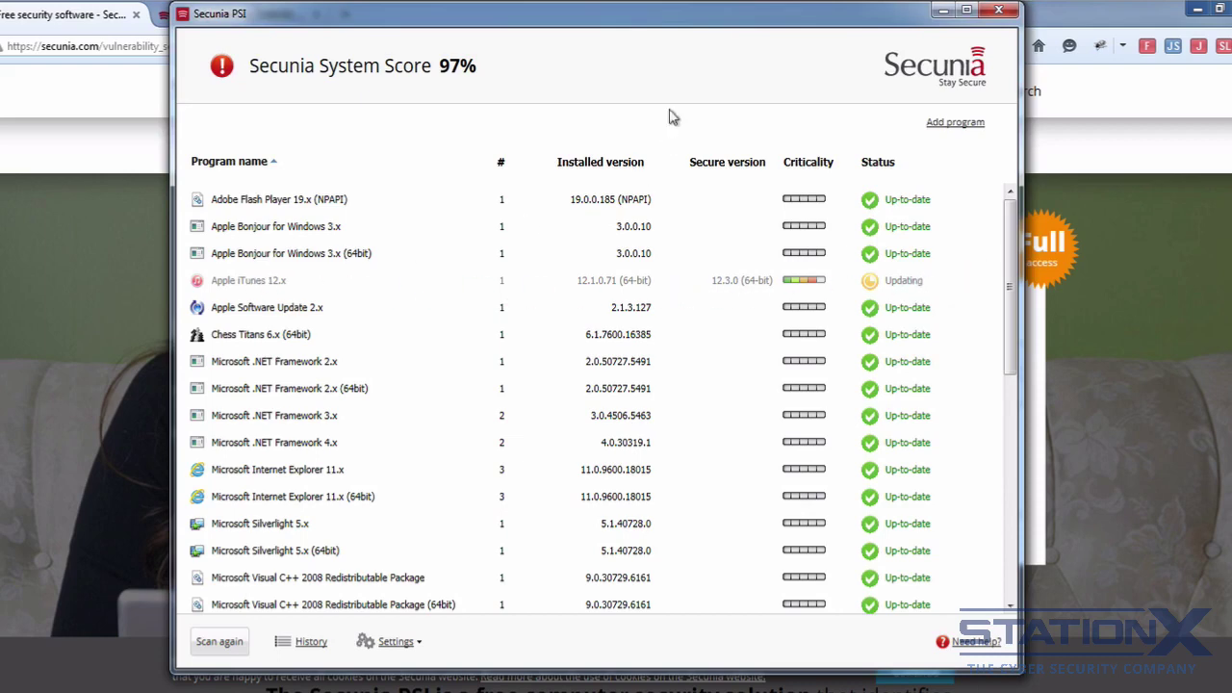
pyautogui.moveTo(638, 21); pyautogui.dragTo(638, 27)
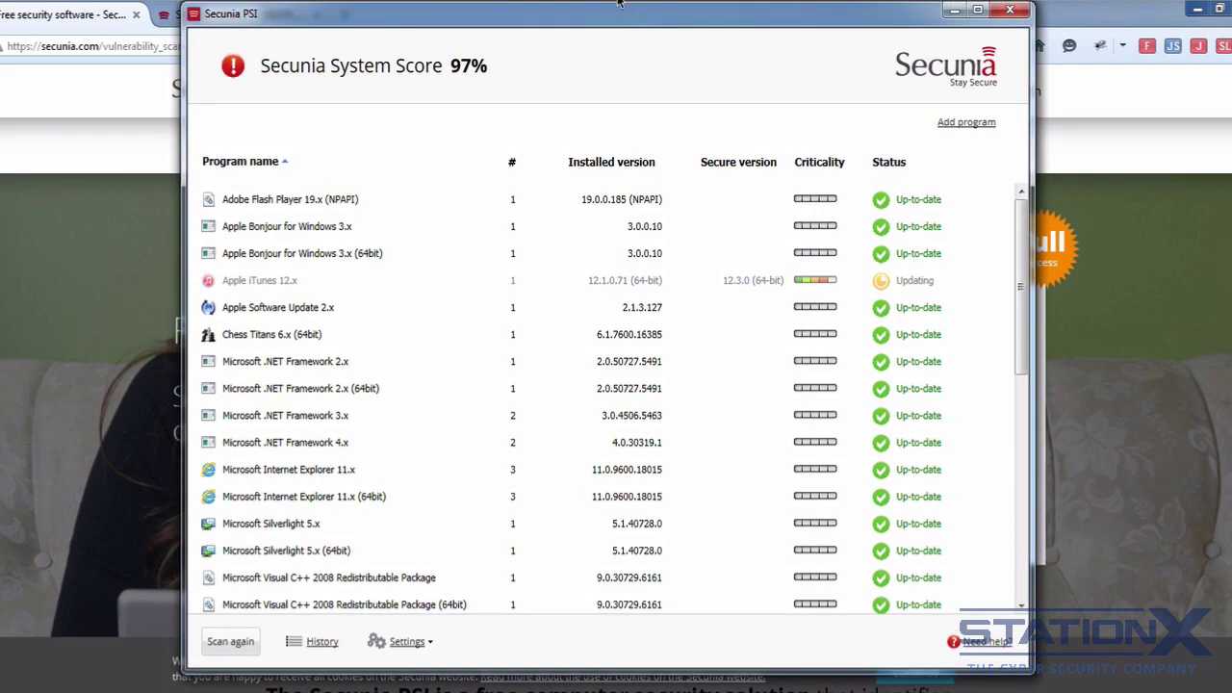